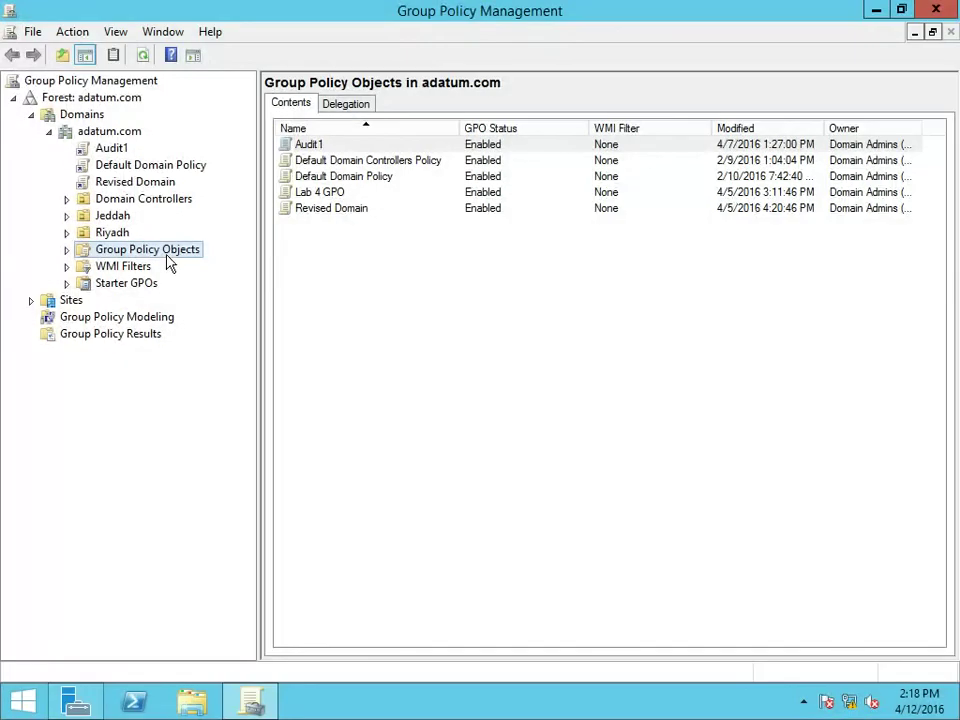
Step: Create a new GPO named 'Software Restrictions' under Group Policy Objects and select it
click(205, 261)
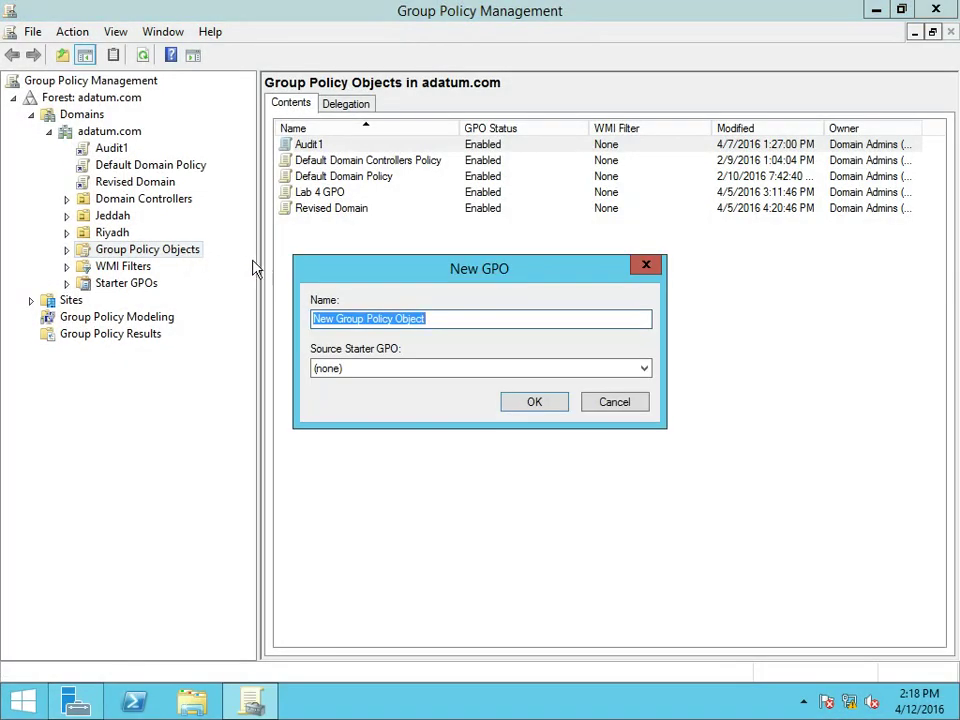
text(Soft)
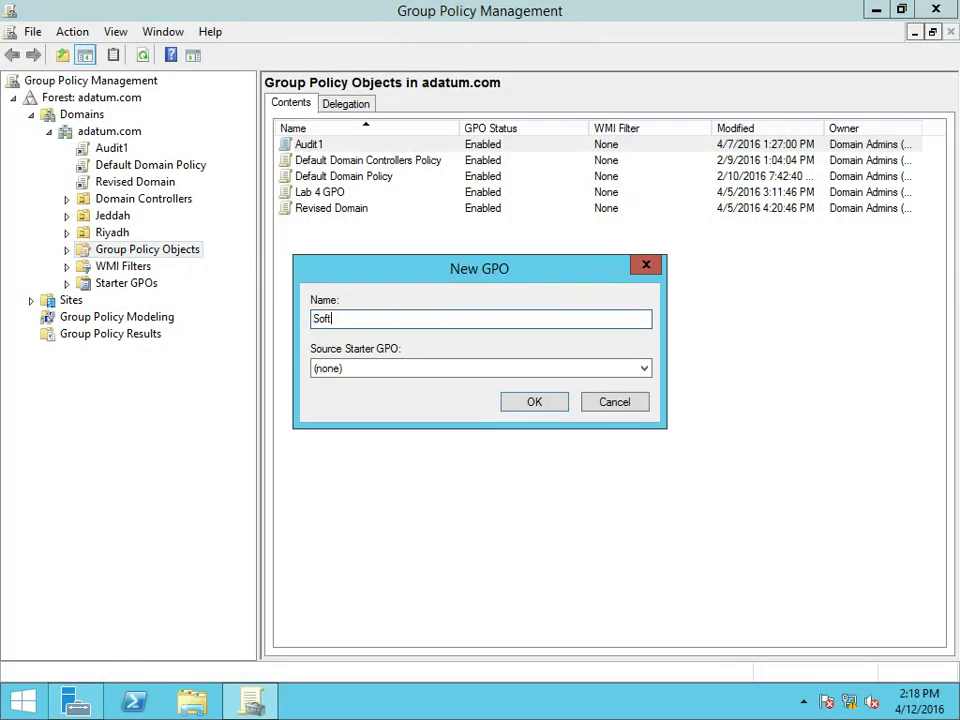
text(ware Restrictions)
click(532, 405)
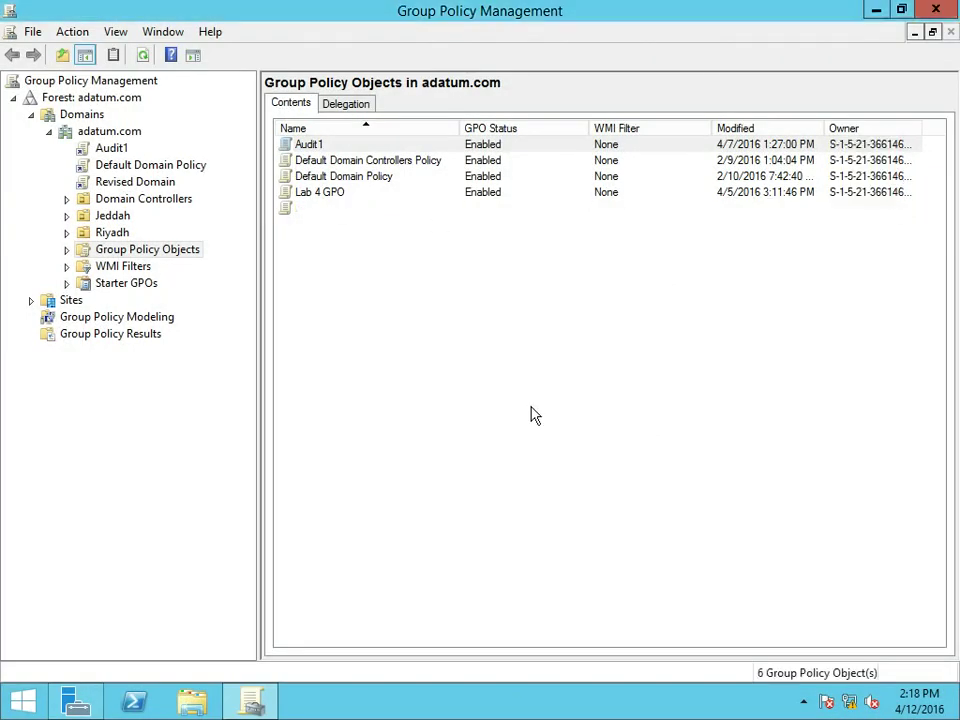
click(373, 234)
Step: Edit the Software Restrictions GPO and expand Computer Configuration down to Security Settings
right_click(369, 231)
click(380, 237)
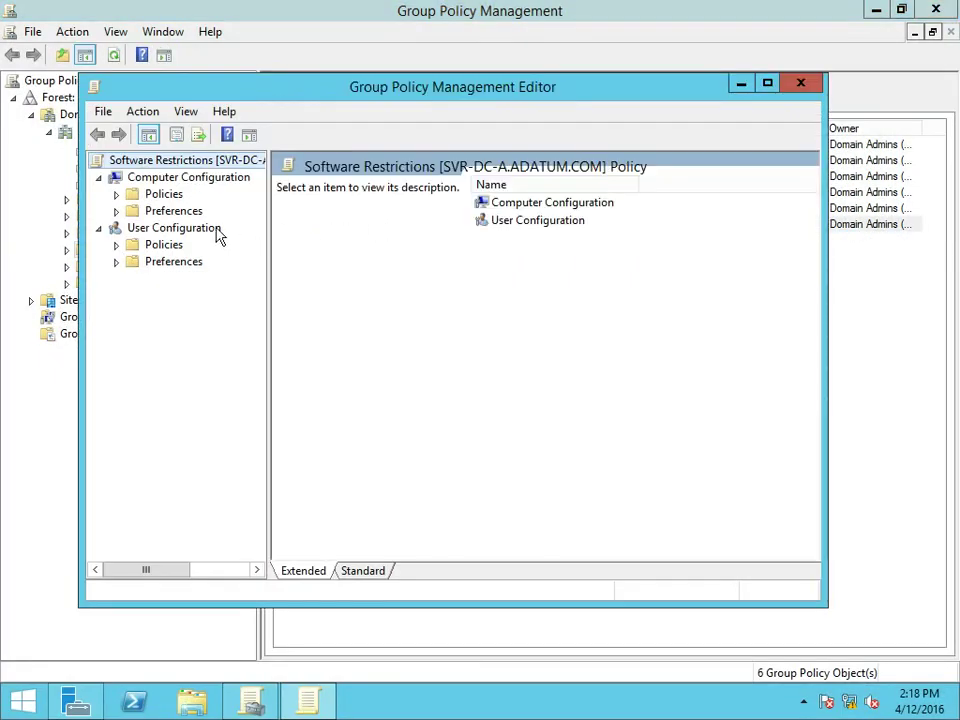
click(116, 195)
click(134, 228)
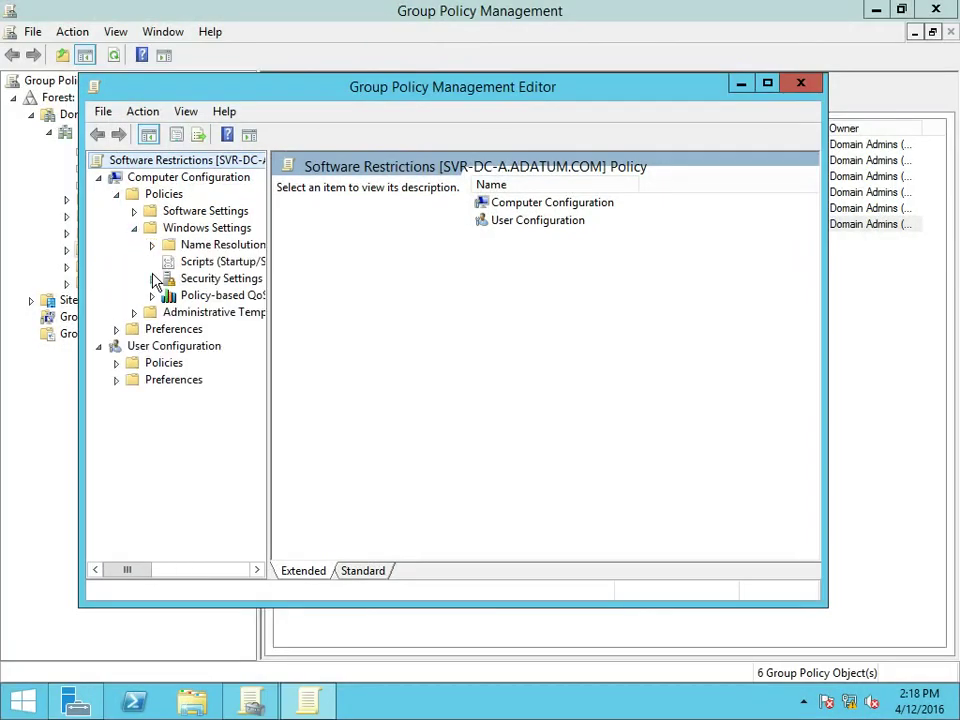
click(152, 278)
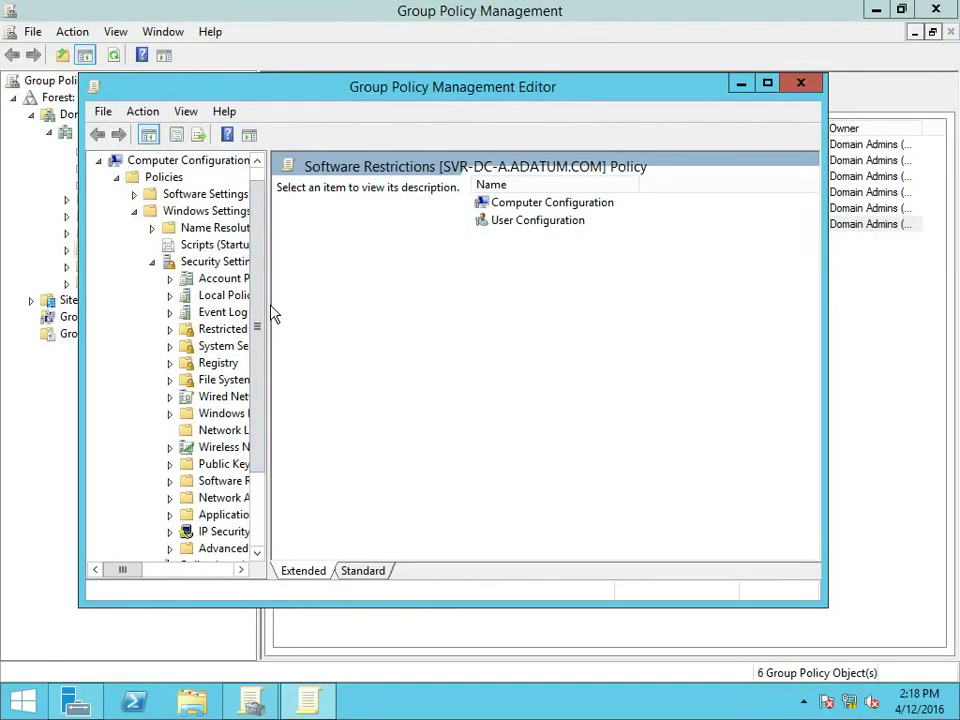
drag(268, 304, 410, 304)
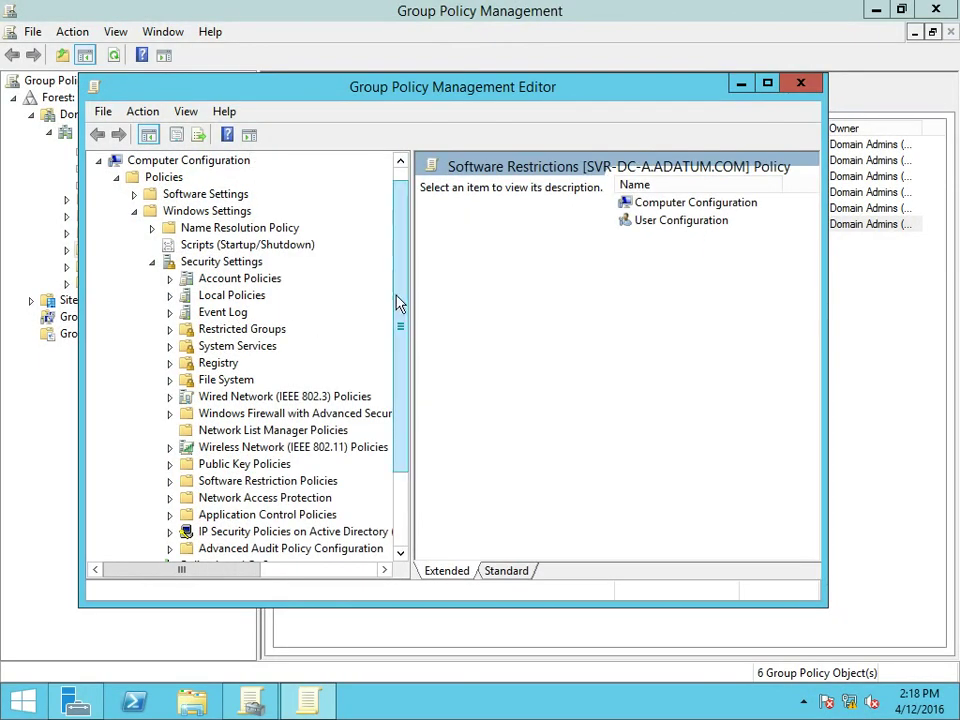
drag(401, 298, 401, 306)
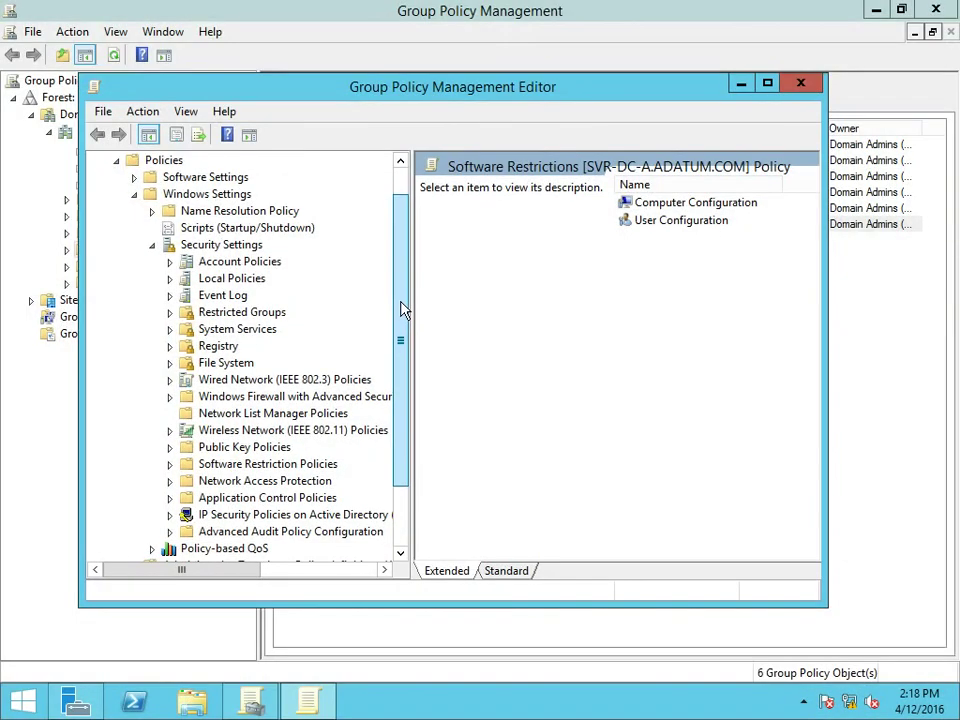
Step: Create new software restriction policies under Security Settings
click(276, 462)
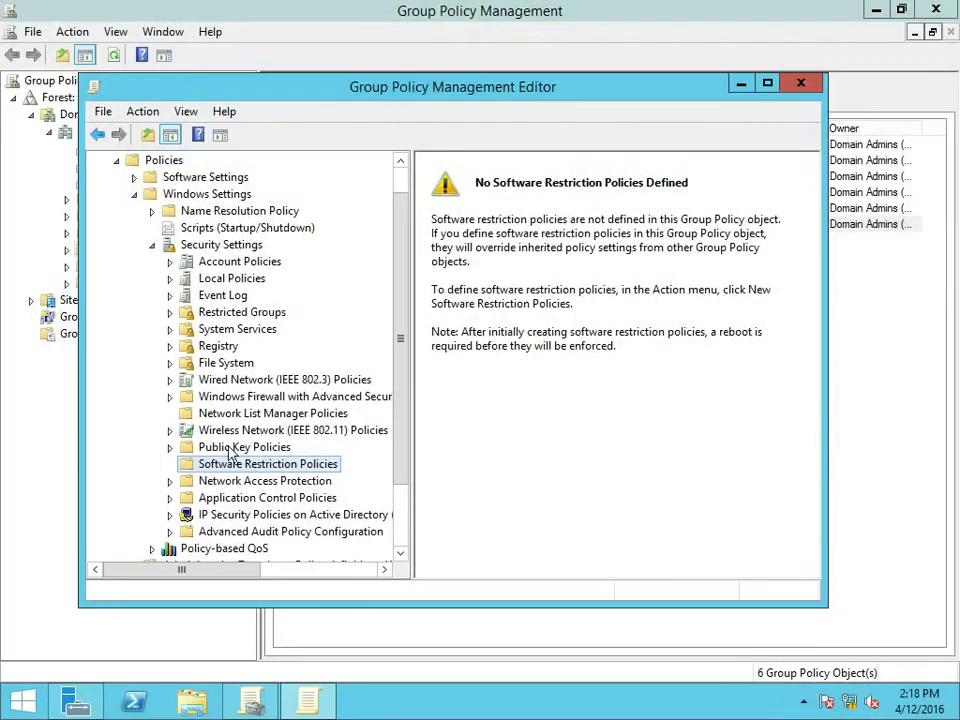
right_click(241, 464)
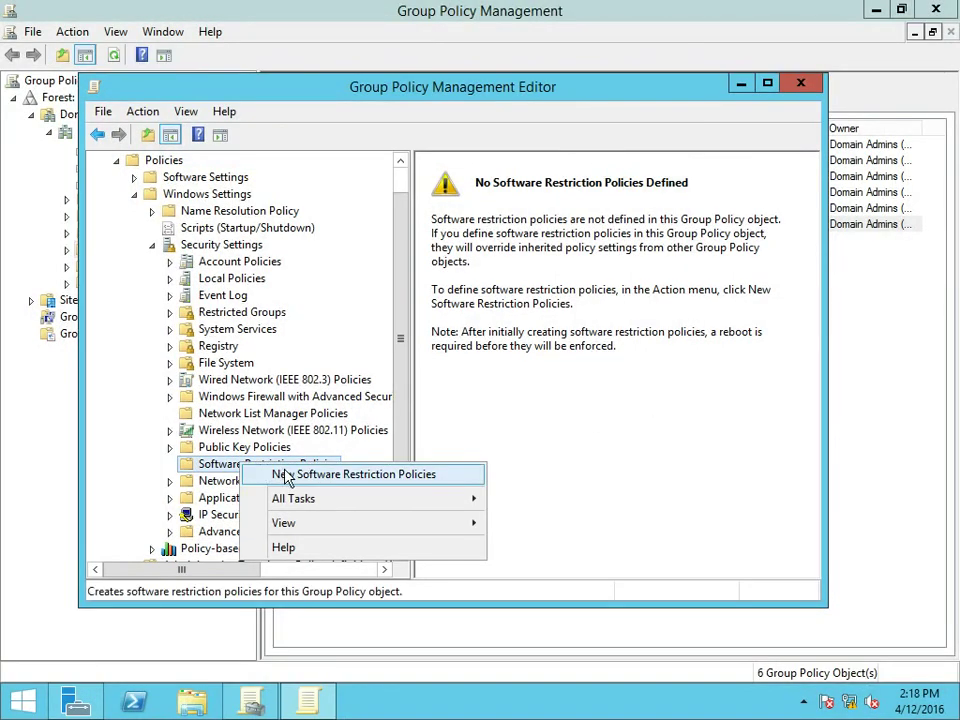
click(287, 476)
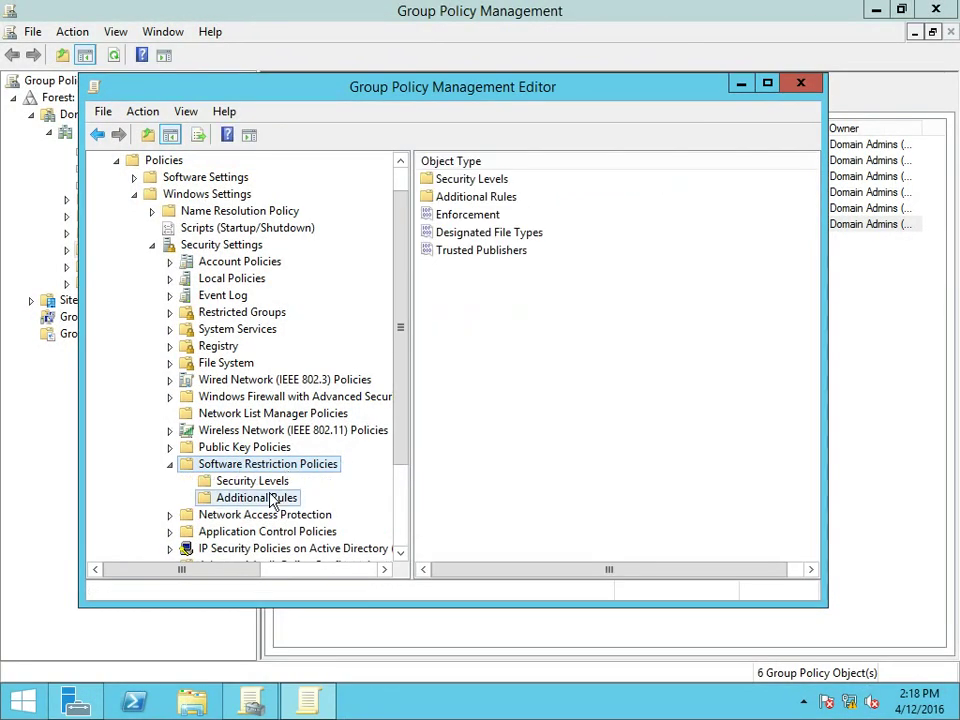
Step: Add a Disallowed hash rule for C:\Windows\regedit under Additional Rules, then close the editor
click(258, 497)
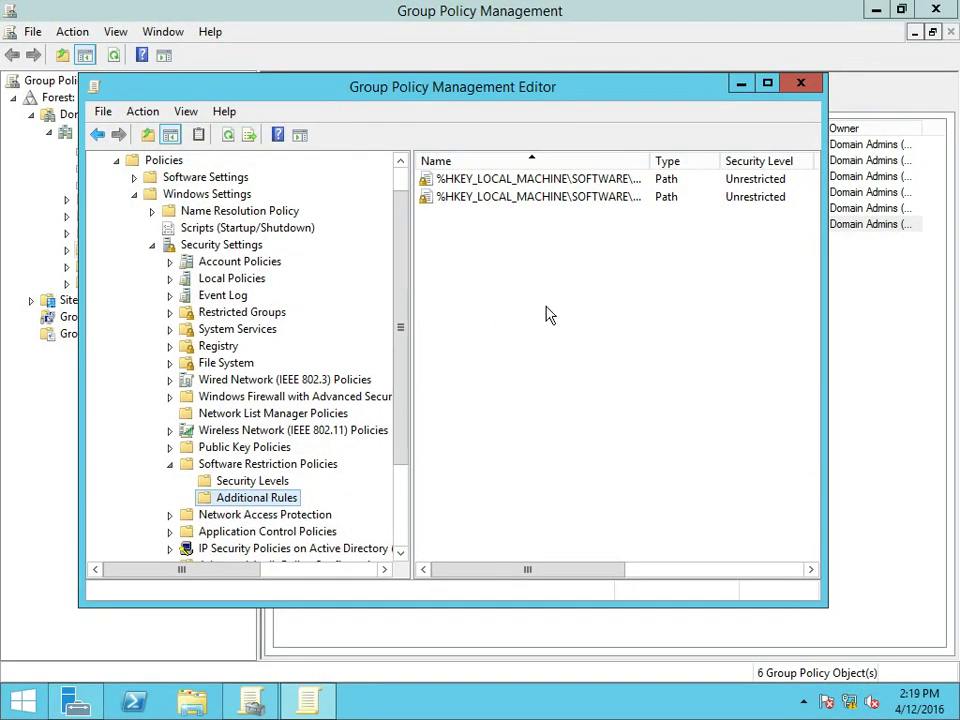
right_click(558, 283)
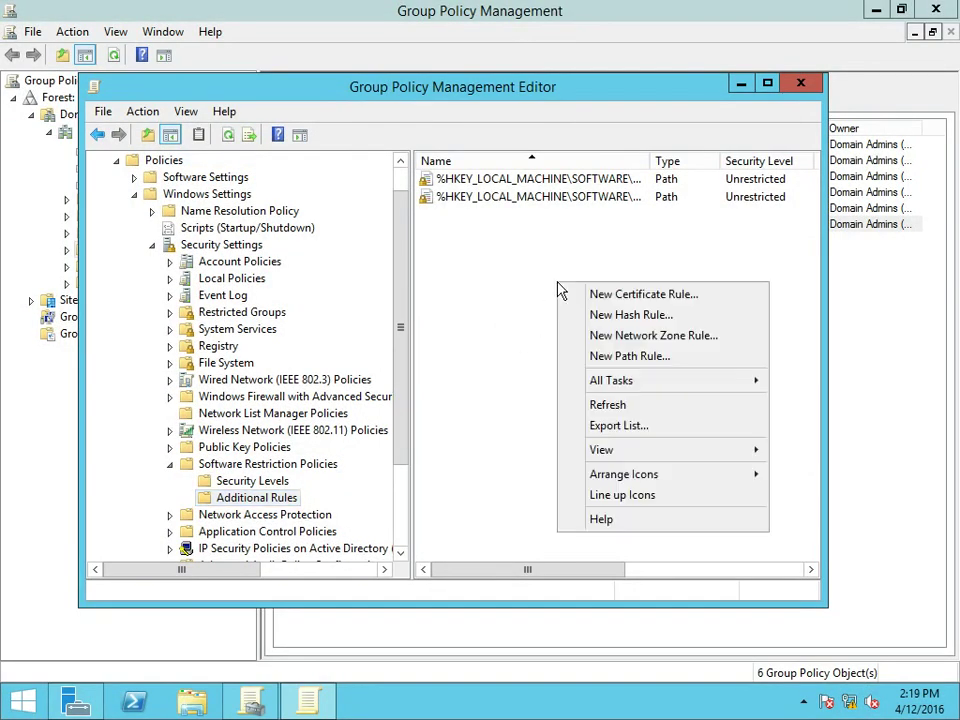
click(630, 315)
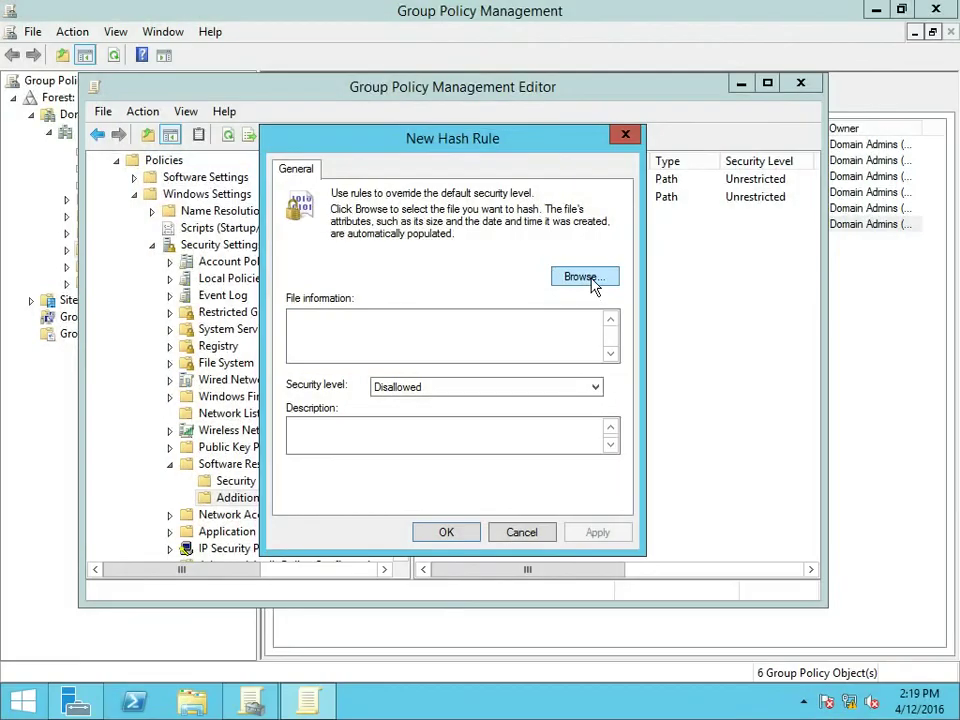
click(589, 278)
drag(838, 279, 834, 457)
click(499, 372)
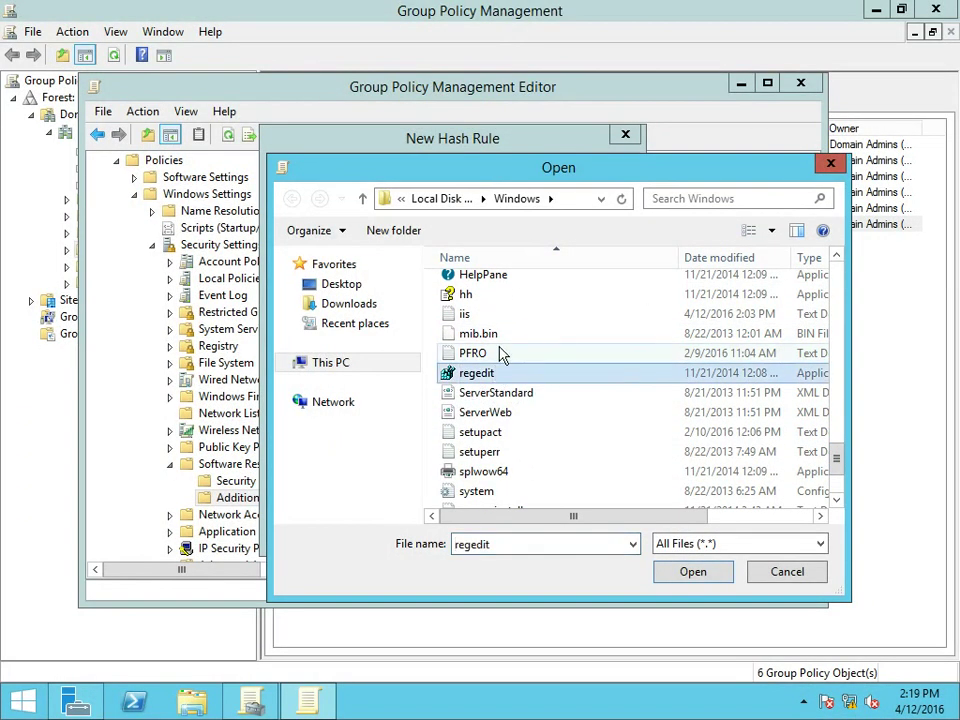
click(680, 572)
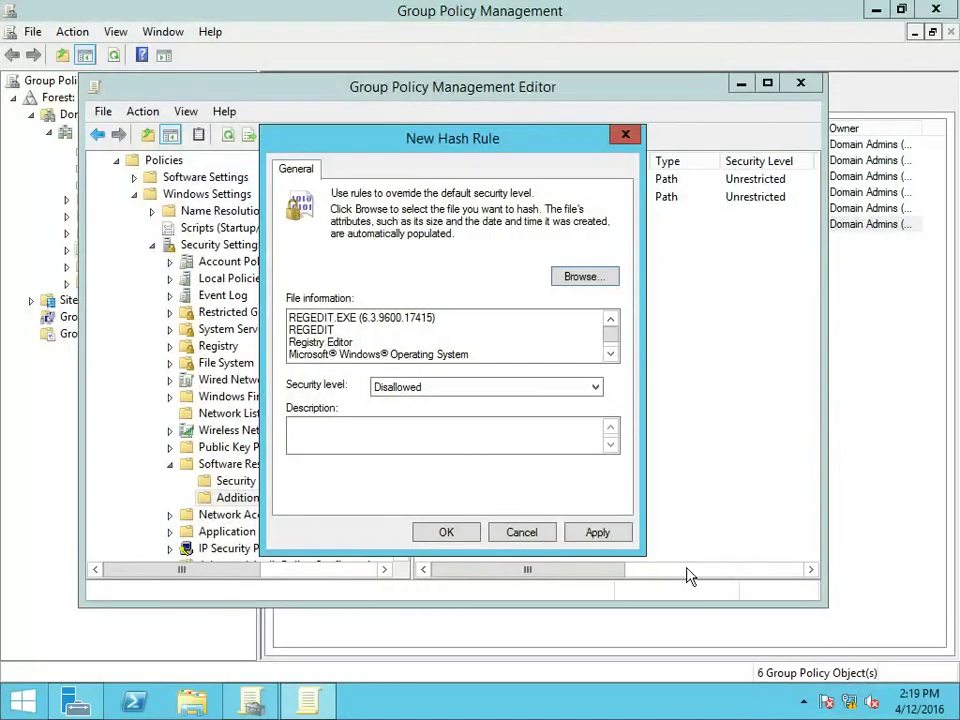
click(447, 532)
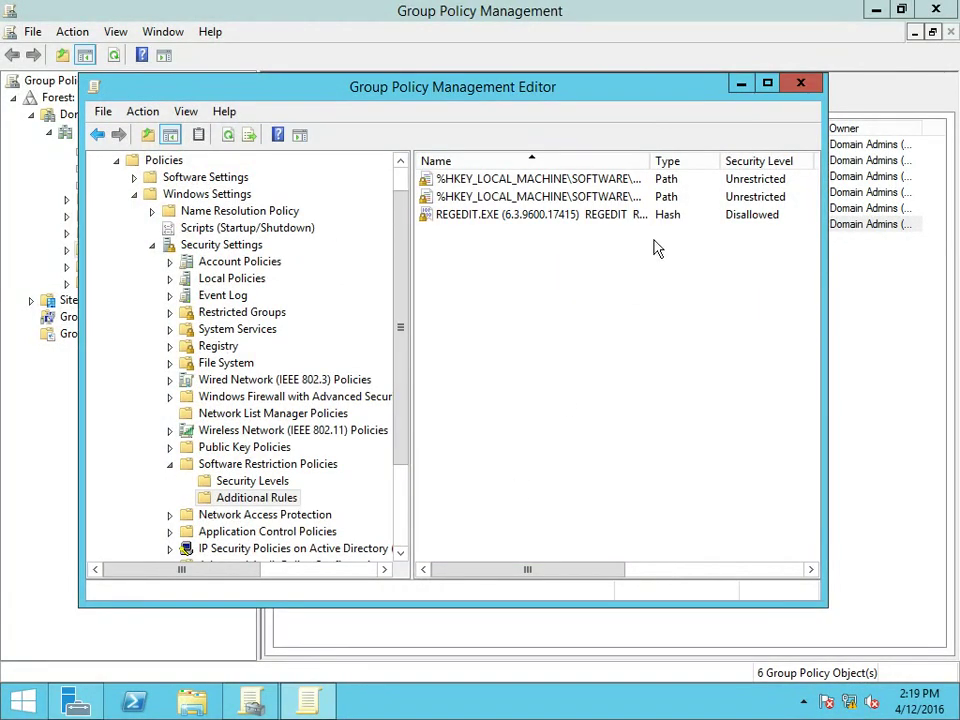
click(804, 84)
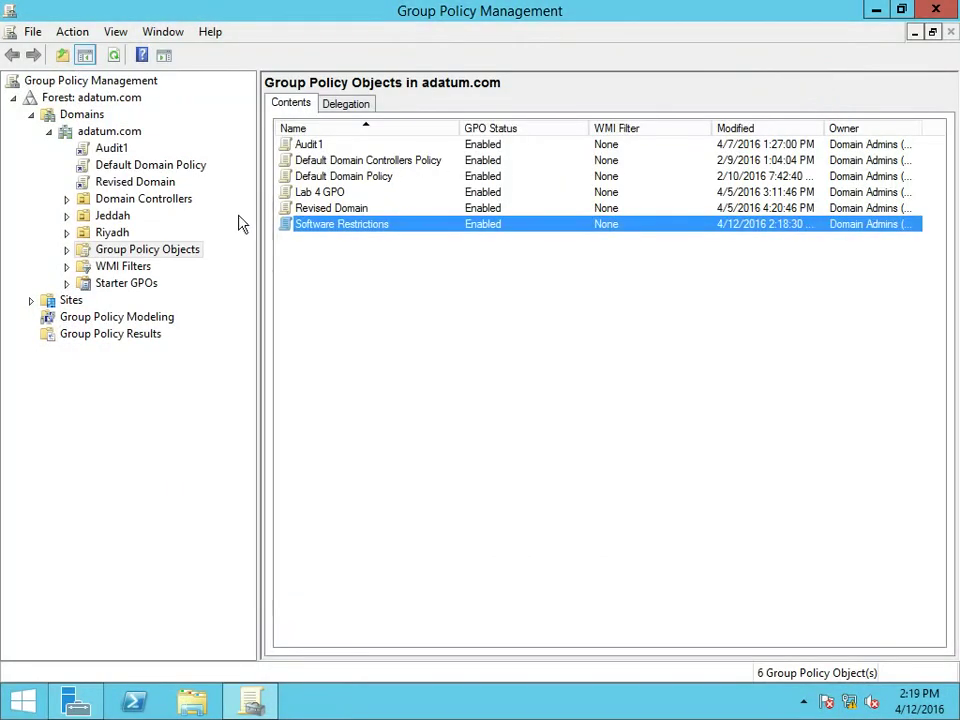
Step: Link the existing Software Restrictions GPO to adatum.com and select its link-order-4 entry
click(112, 134)
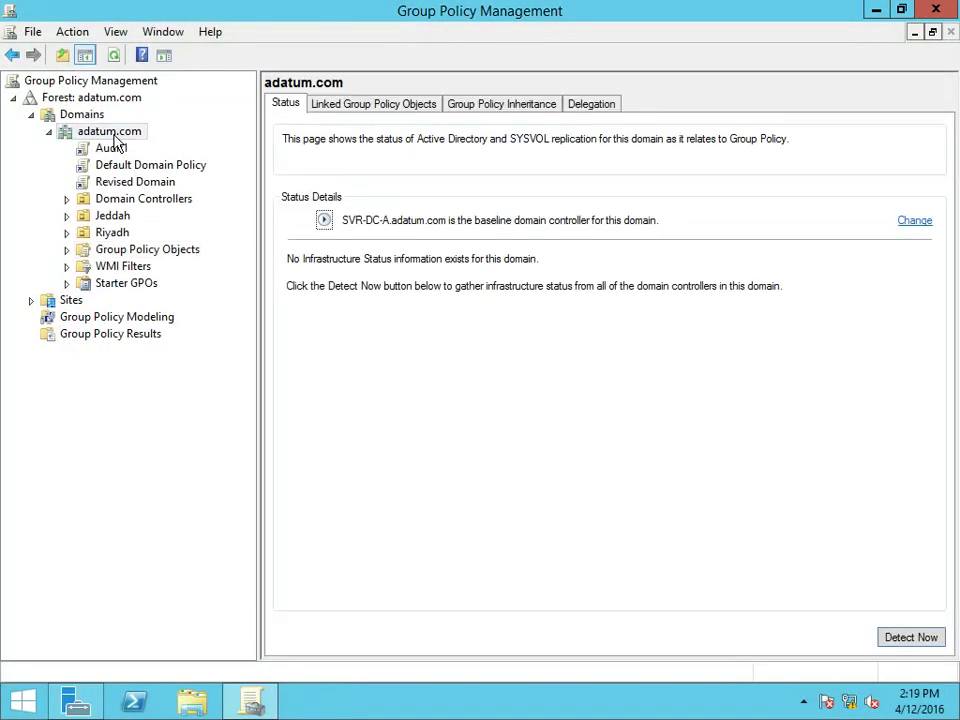
click(336, 106)
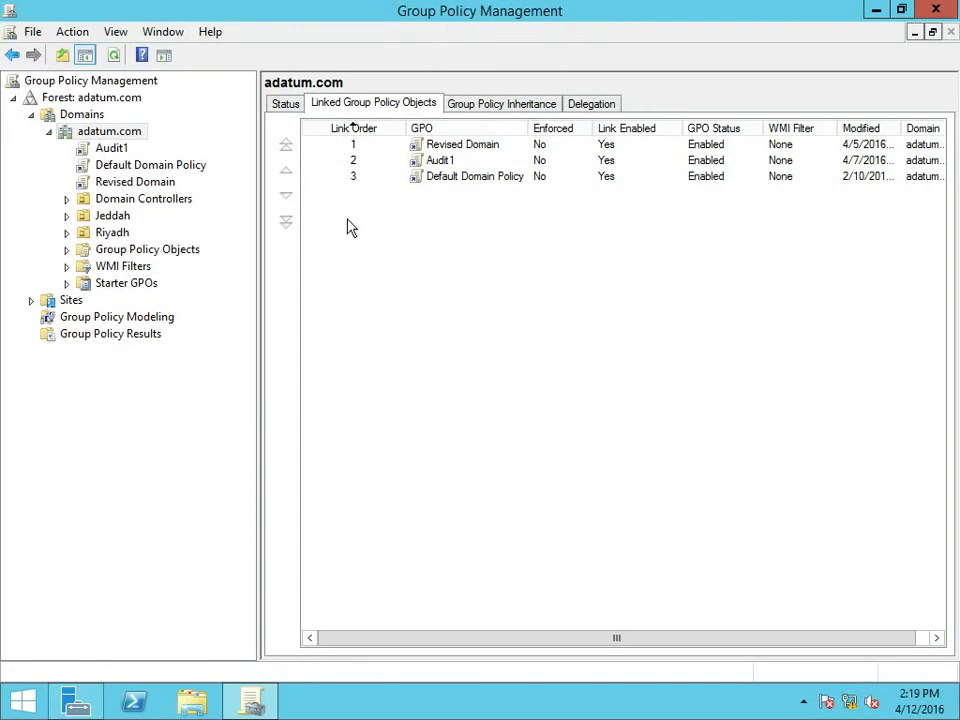
right_click(127, 136)
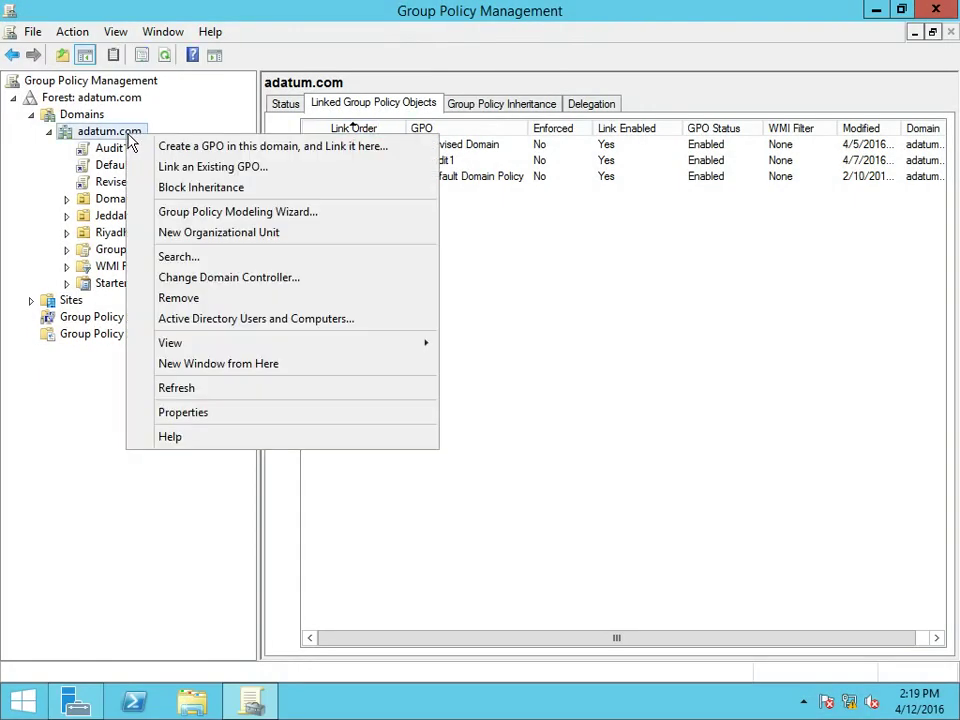
click(182, 167)
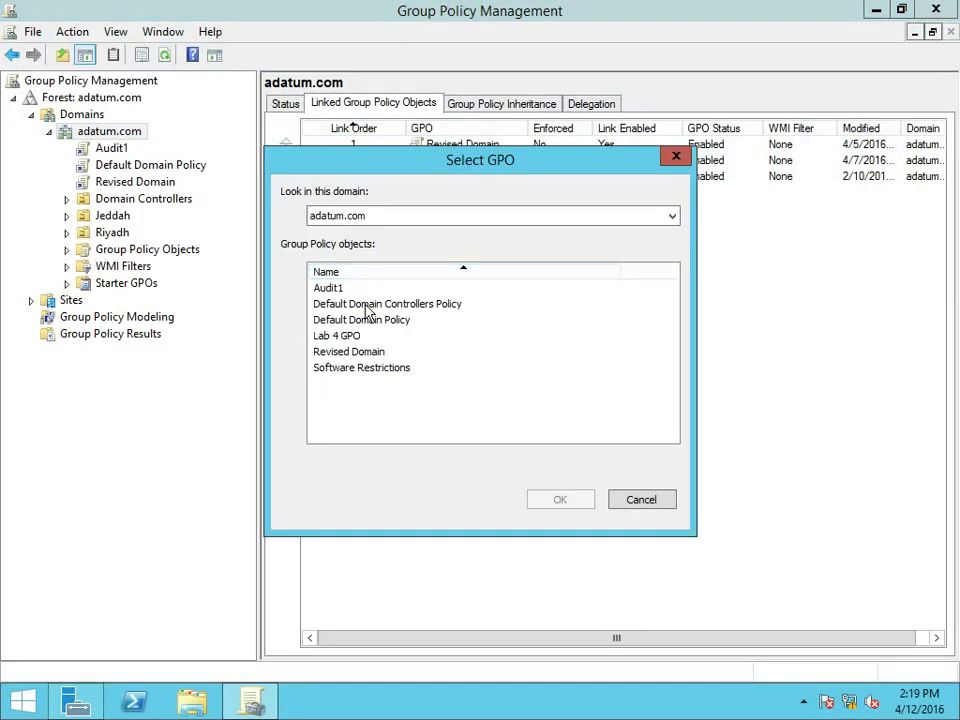
click(383, 368)
click(575, 508)
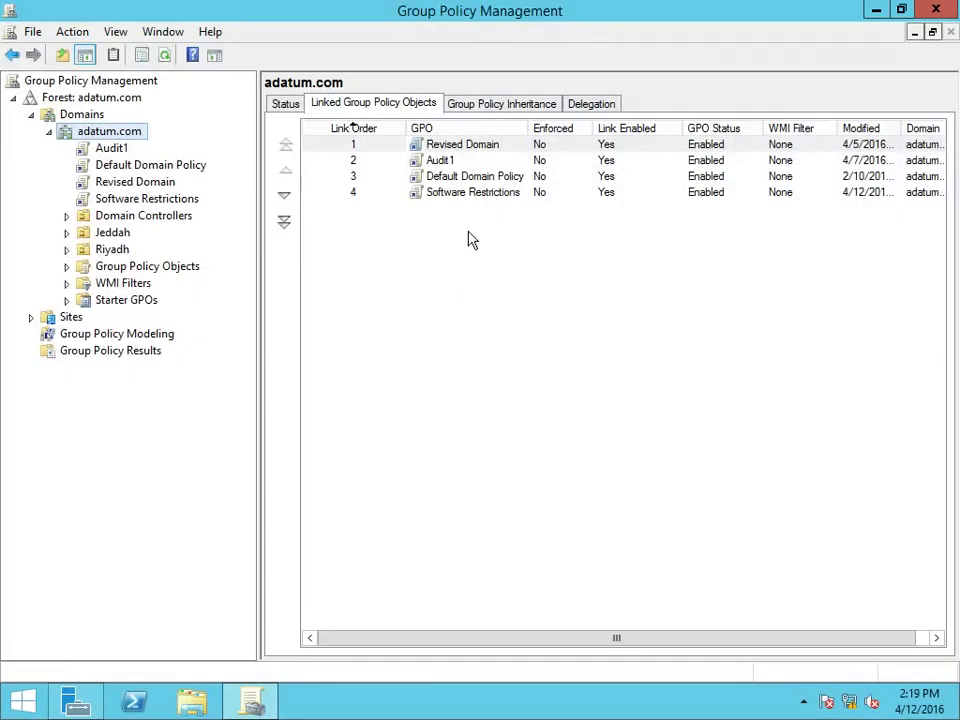
click(485, 197)
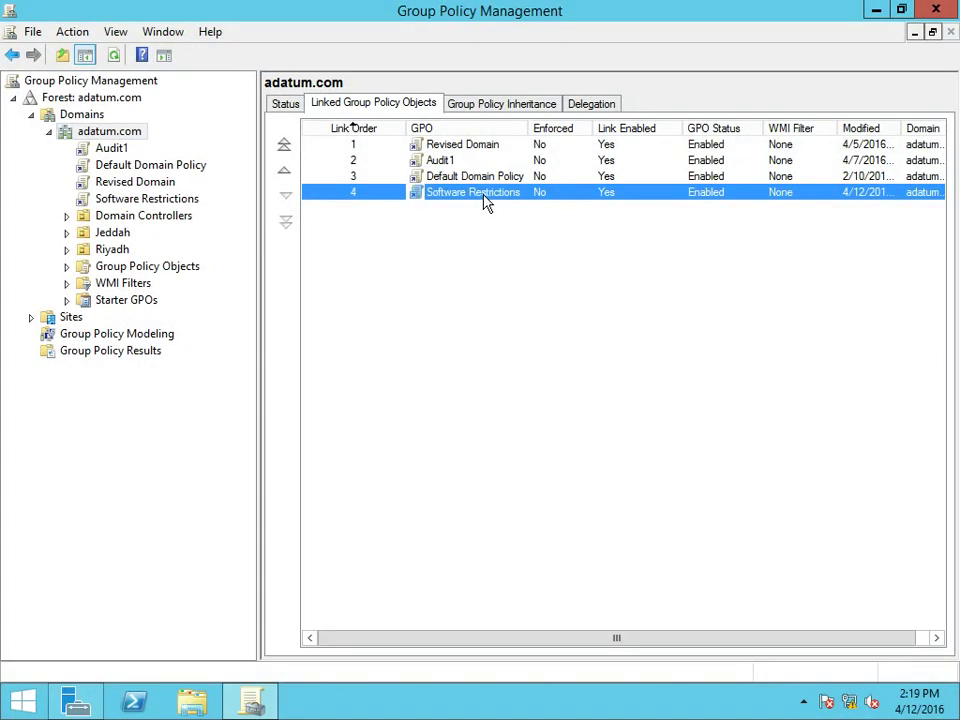
Step: Close Group Policy Management and Server Manager, then restart the server
click(949, 10)
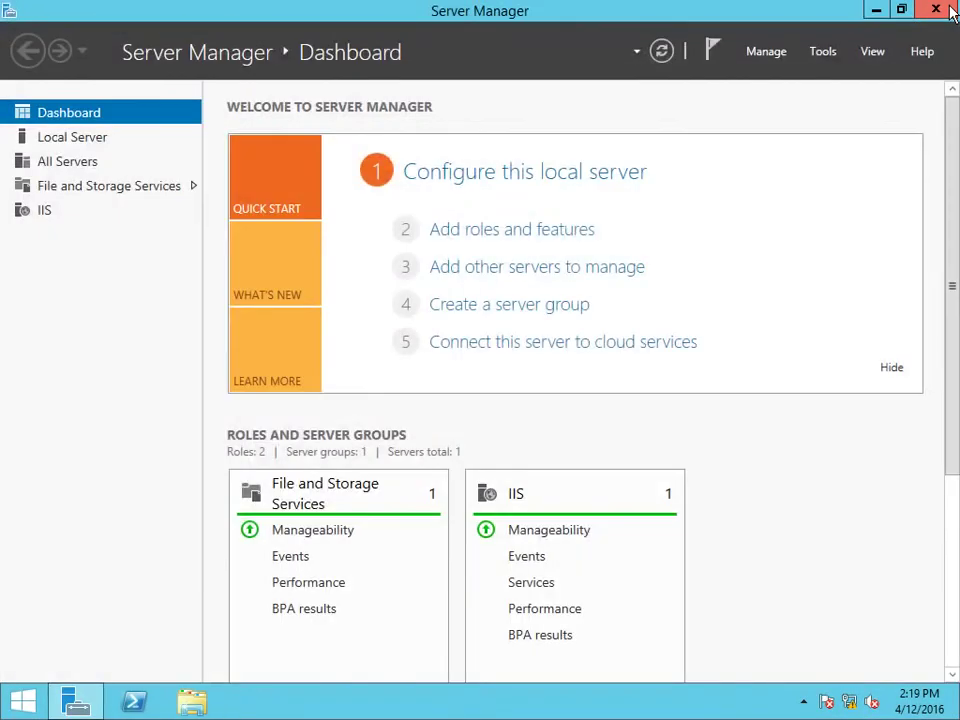
click(949, 10)
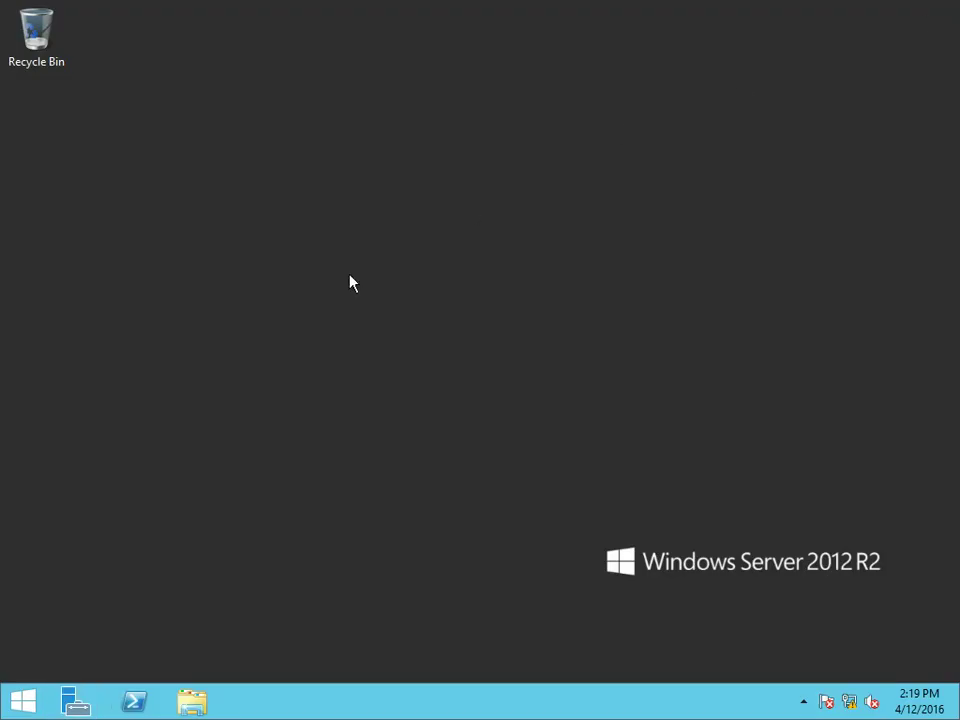
right_click(36, 708)
mouse_move(155, 678)
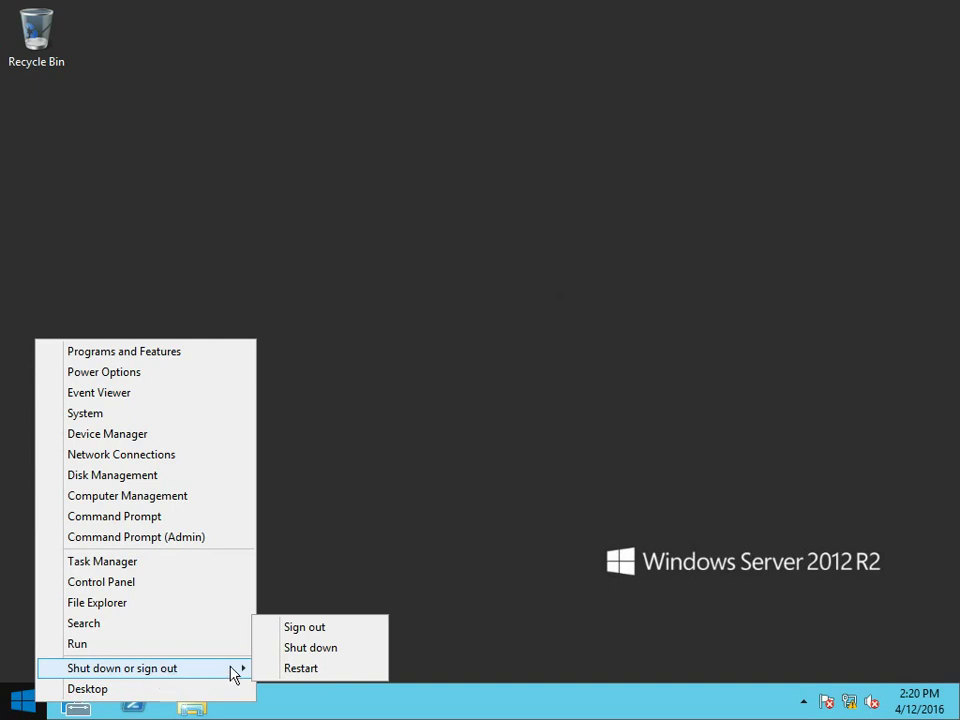
click(285, 672)
click(300, 666)
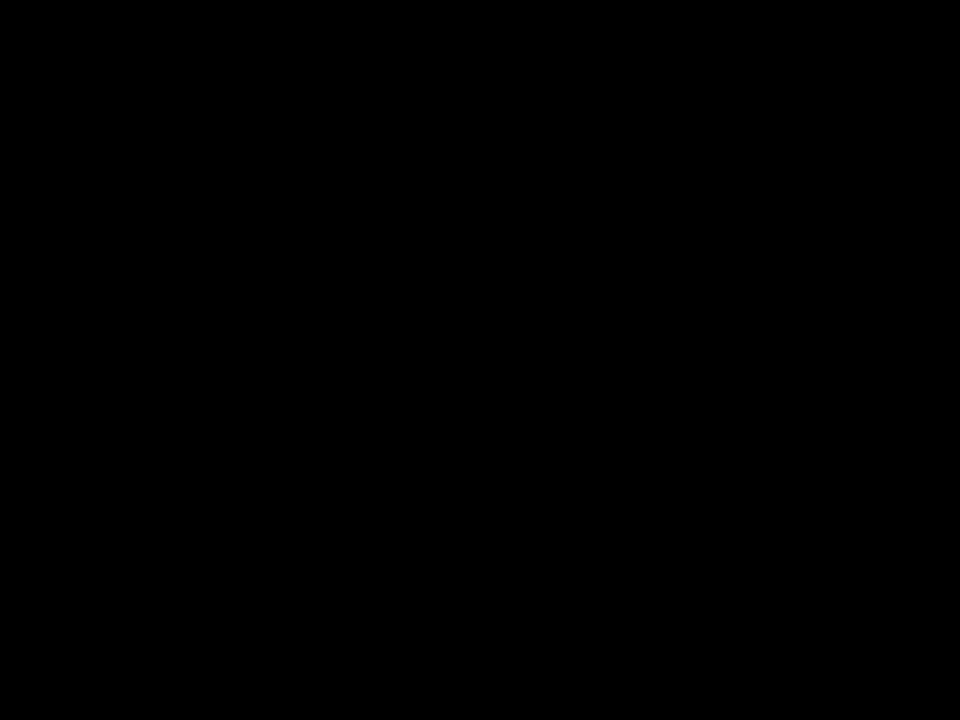
Step: Sign back in as the domain Administrator with the account password
key(ctrl+alt+Delete)
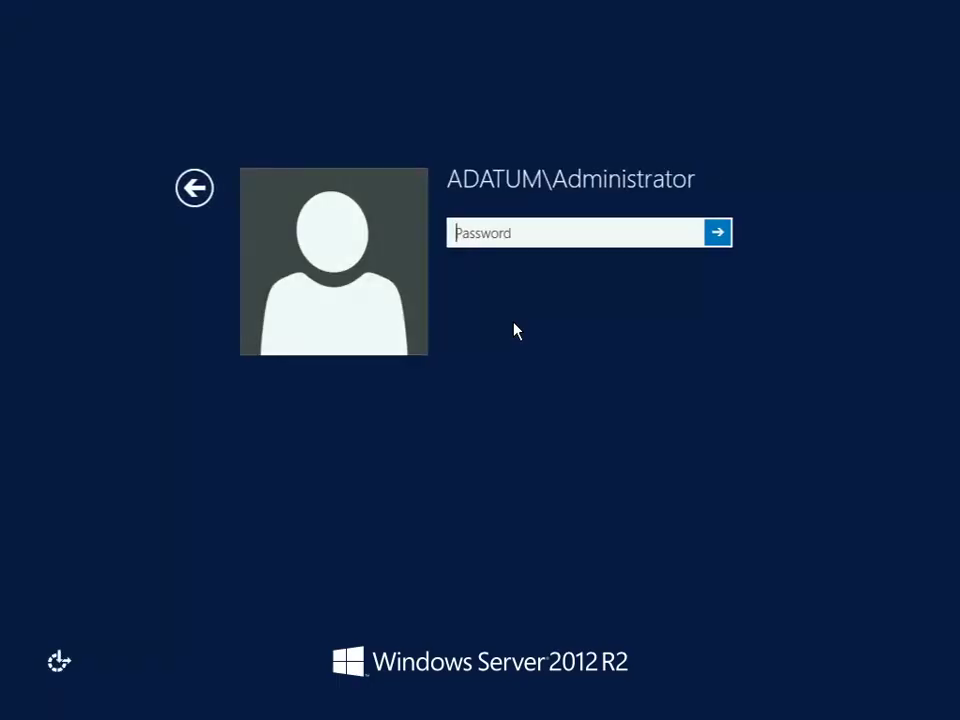
text(Pa$$w0rd)
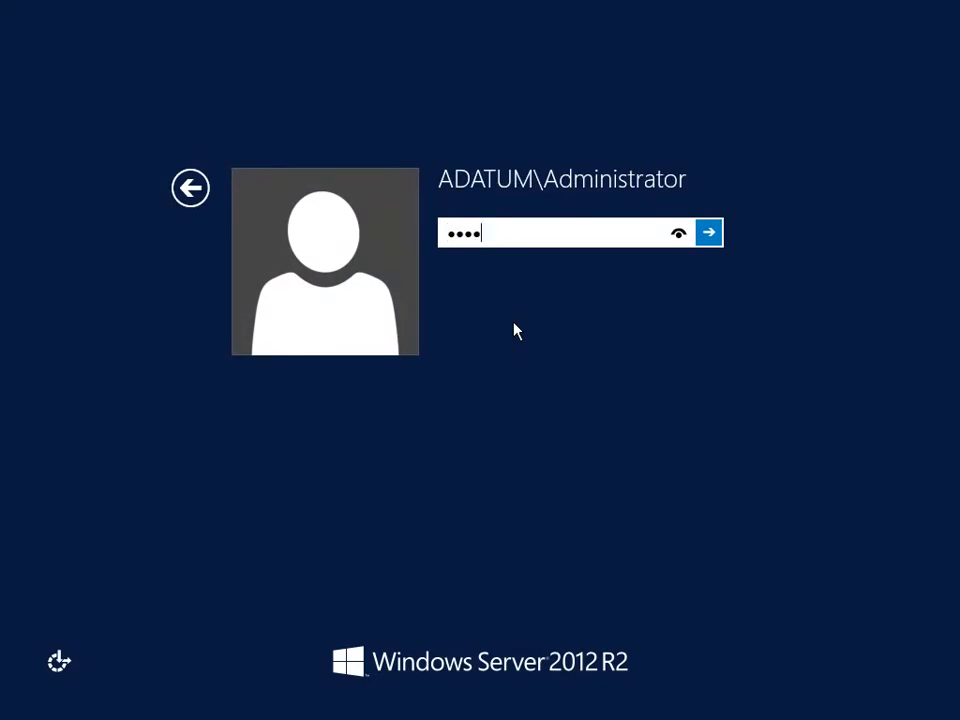
key(Return)
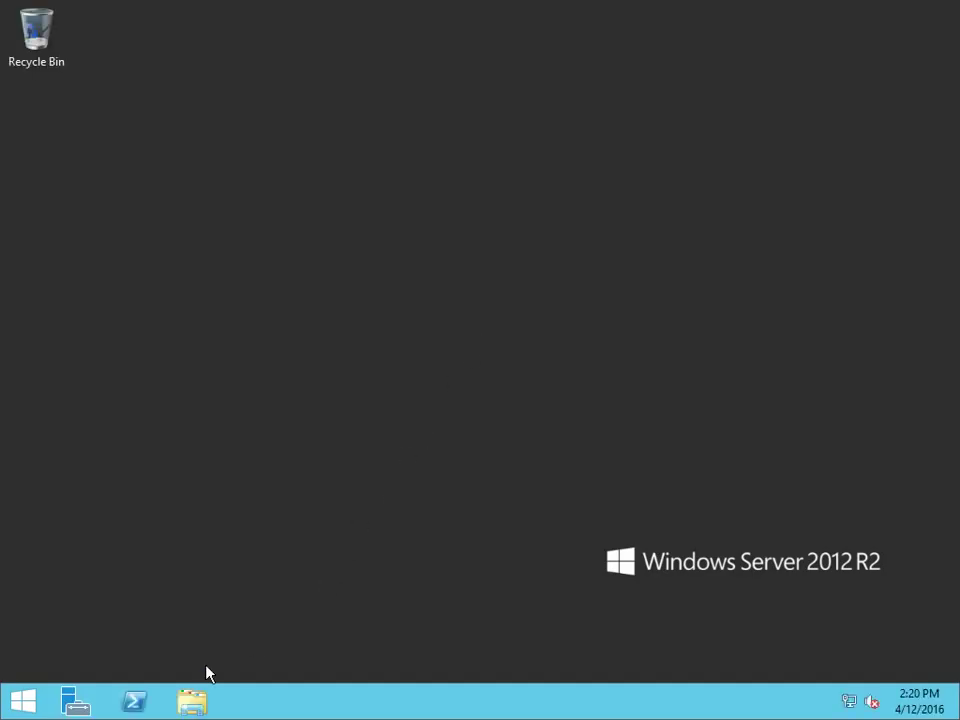
Step: Run regedit from C:\Windows in File Explorer, dismiss the blocked-program error, and return to Server Manager
click(196, 692)
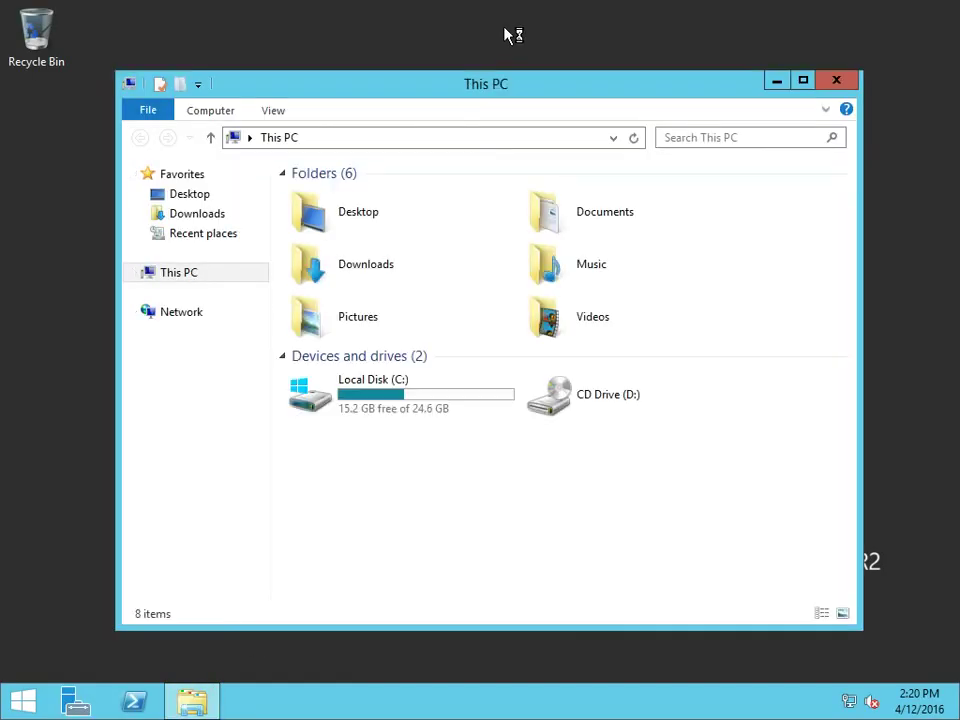
double_click(394, 392)
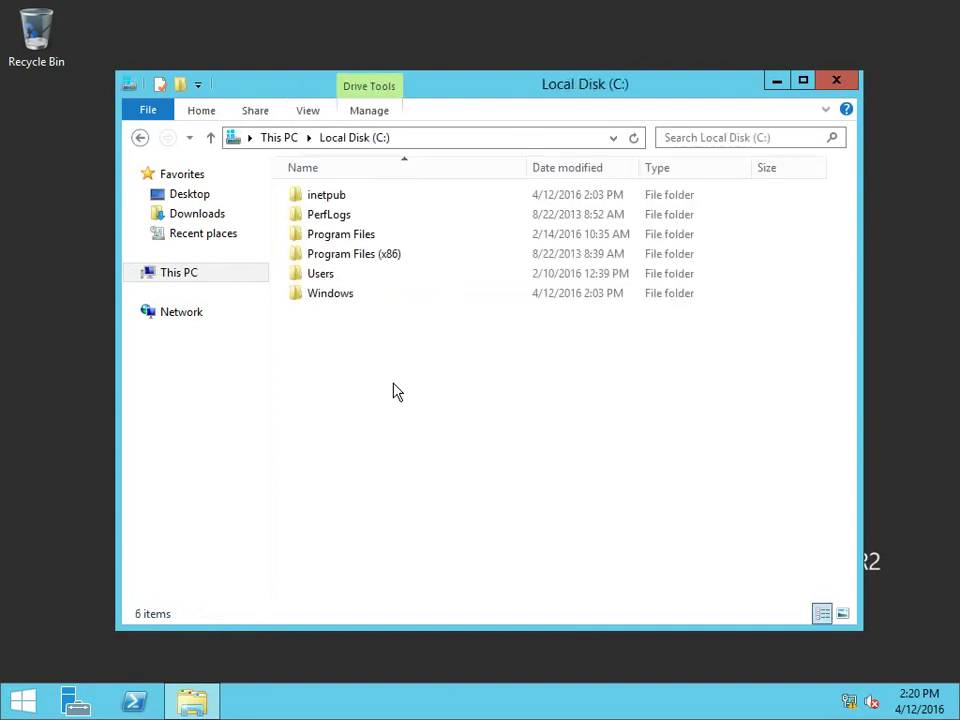
double_click(371, 299)
scroll(662, 305, down, 5)
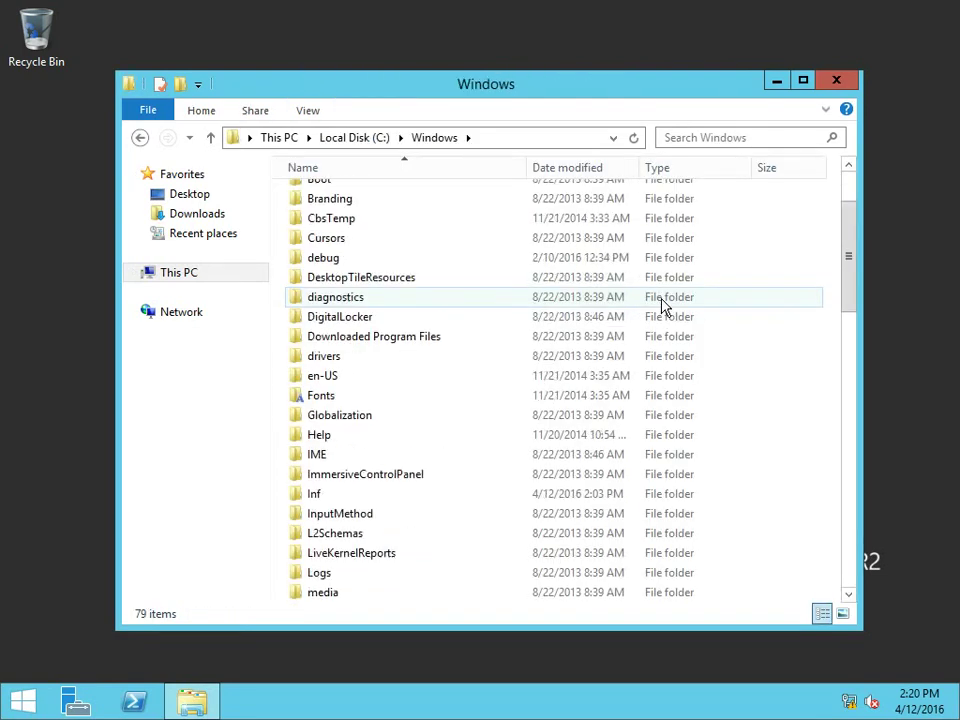
scroll(662, 305, down, 12)
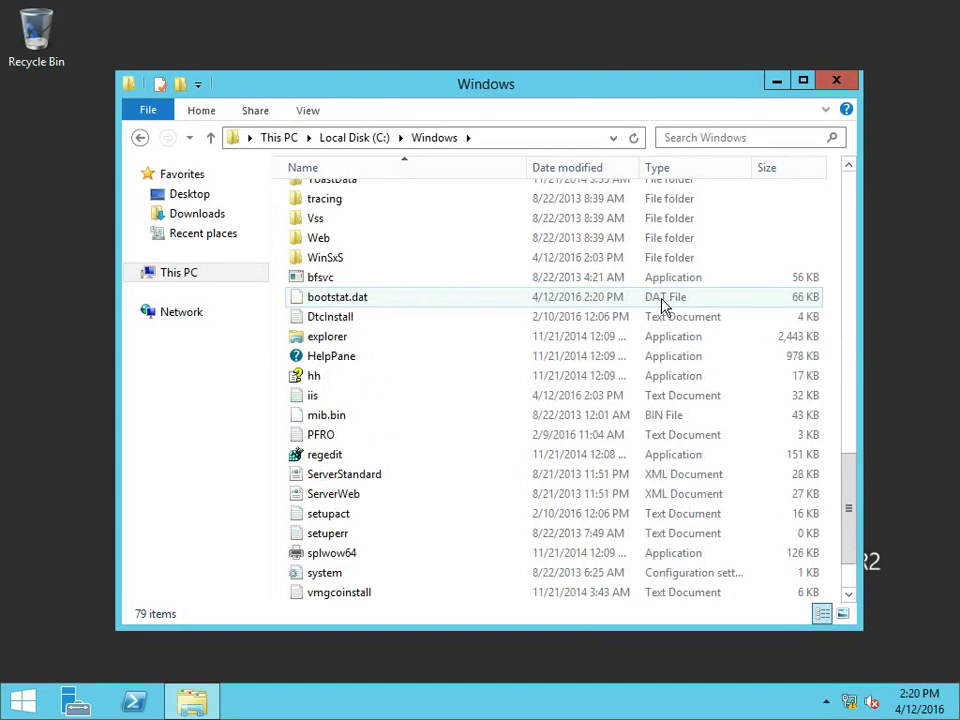
double_click(430, 455)
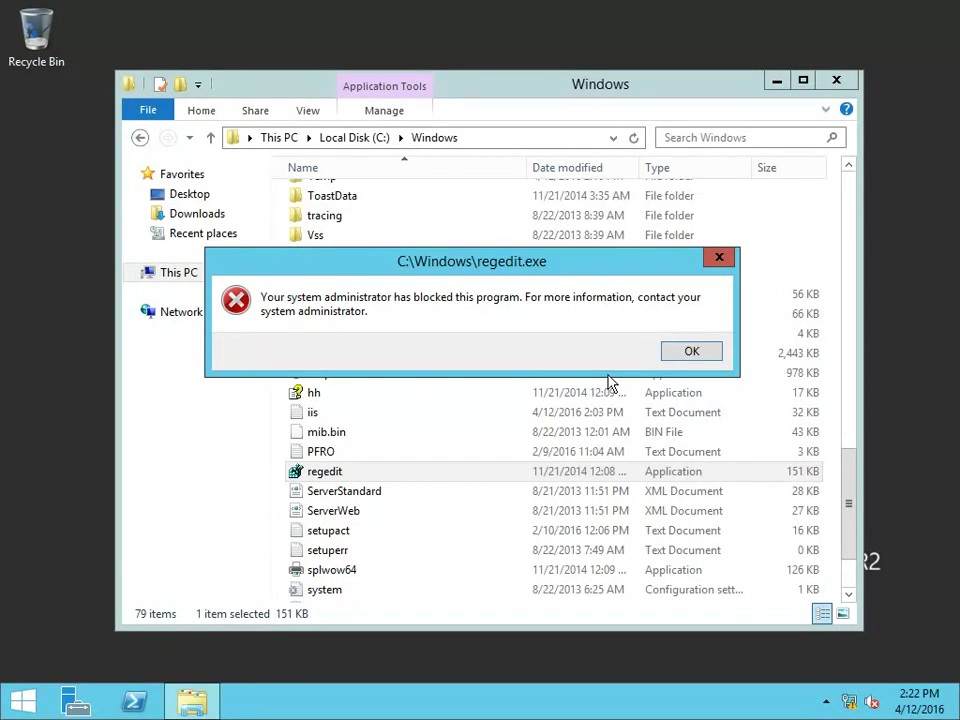
click(686, 356)
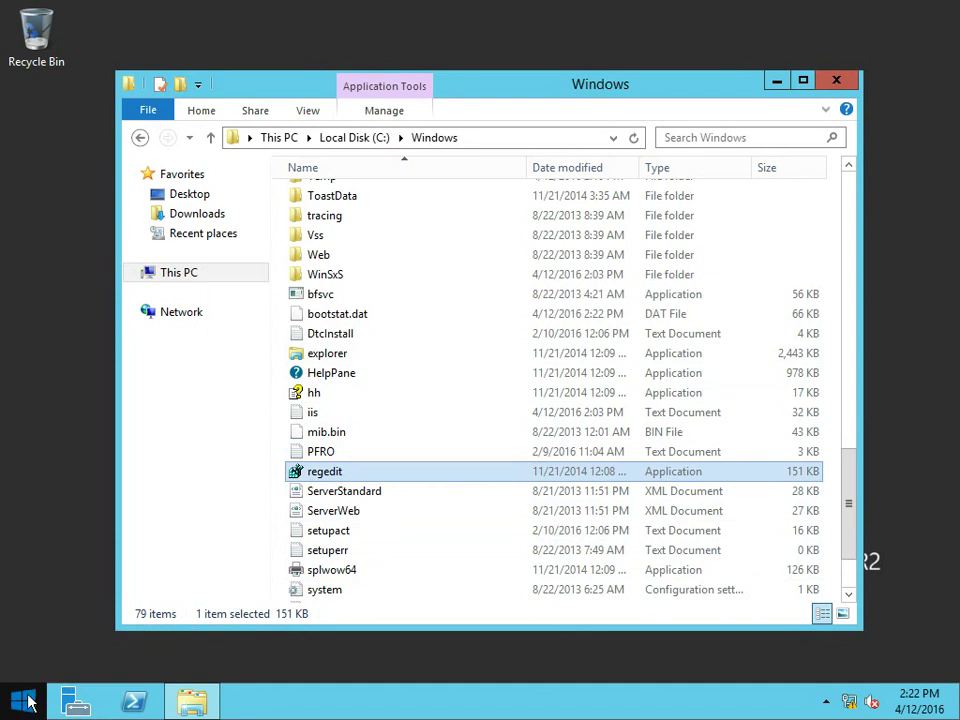
click(75, 703)
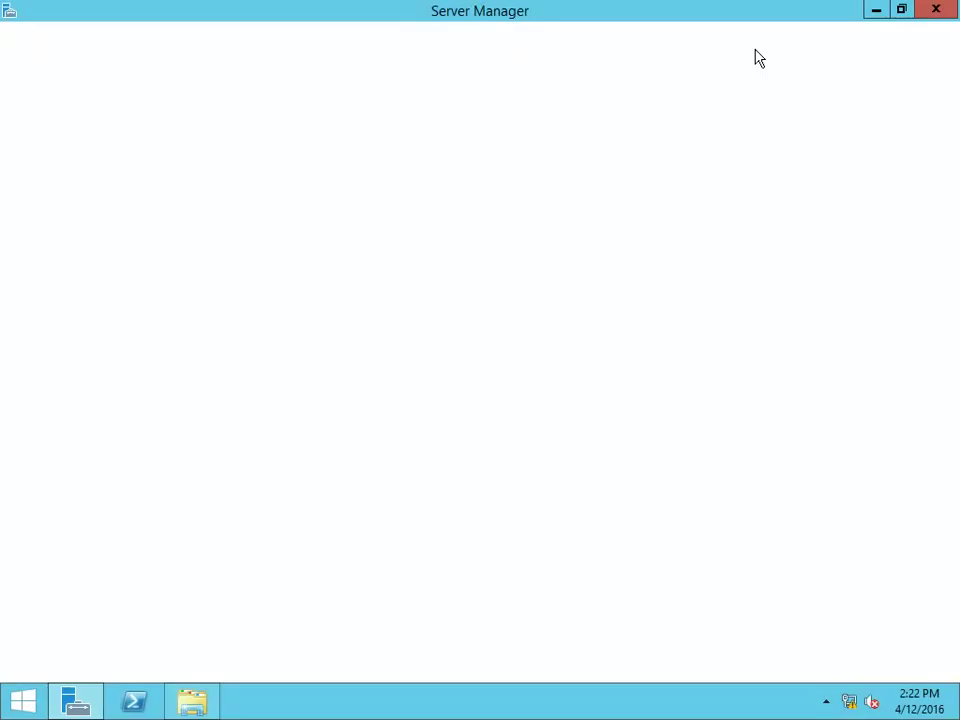
Step: Launch Group Policy Management and clear Link Enabled on adatum.com's Software Restrictions link
click(823, 52)
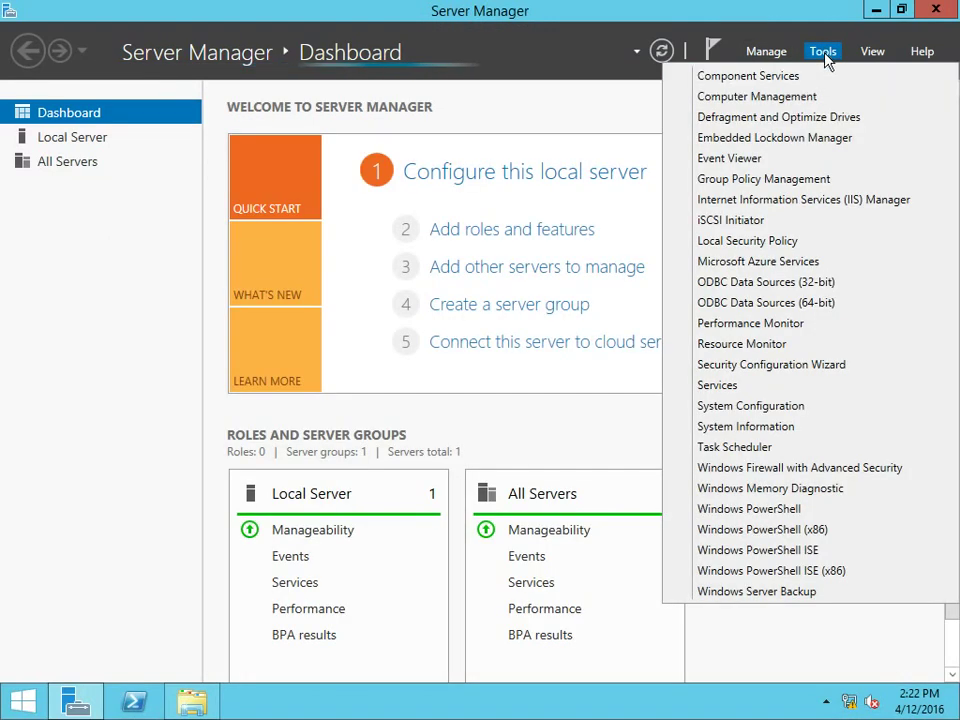
click(803, 179)
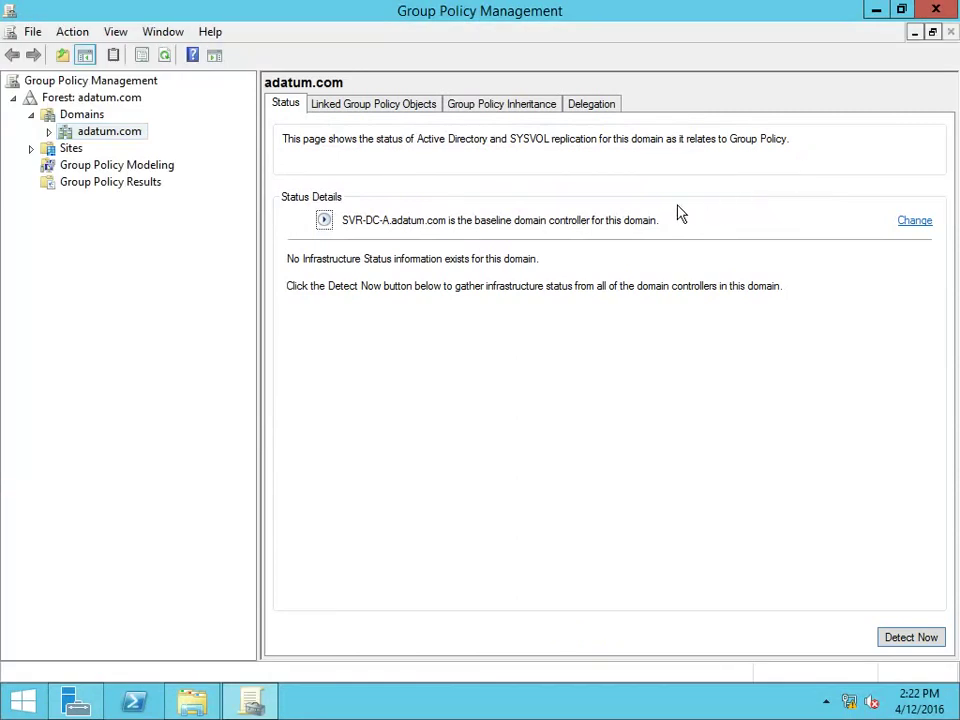
click(405, 106)
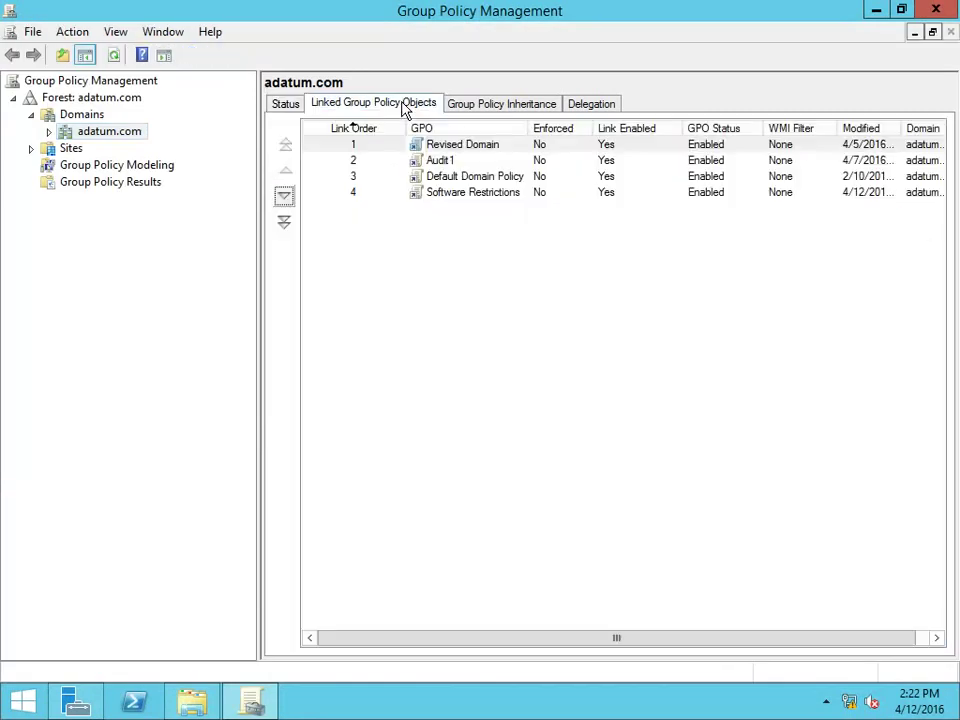
click(370, 197)
right_click(371, 200)
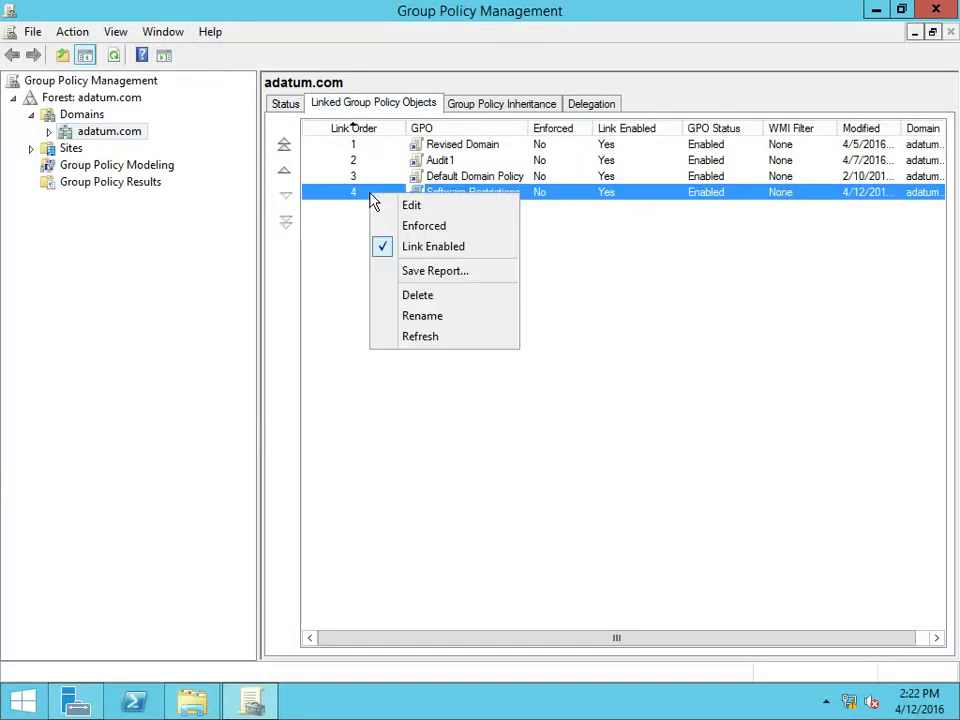
click(390, 247)
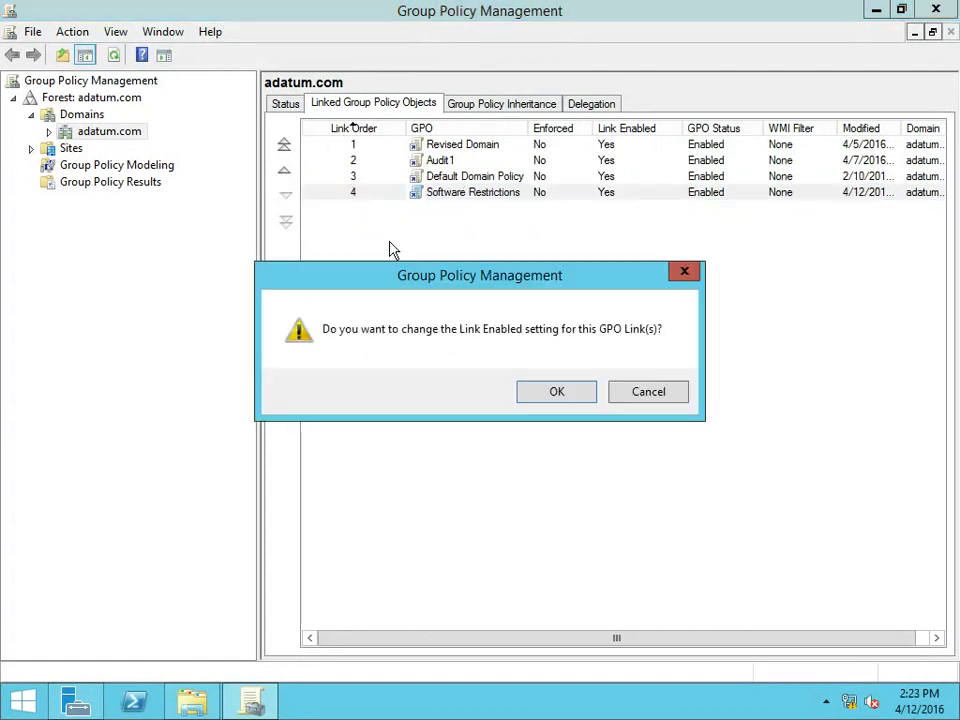
click(558, 392)
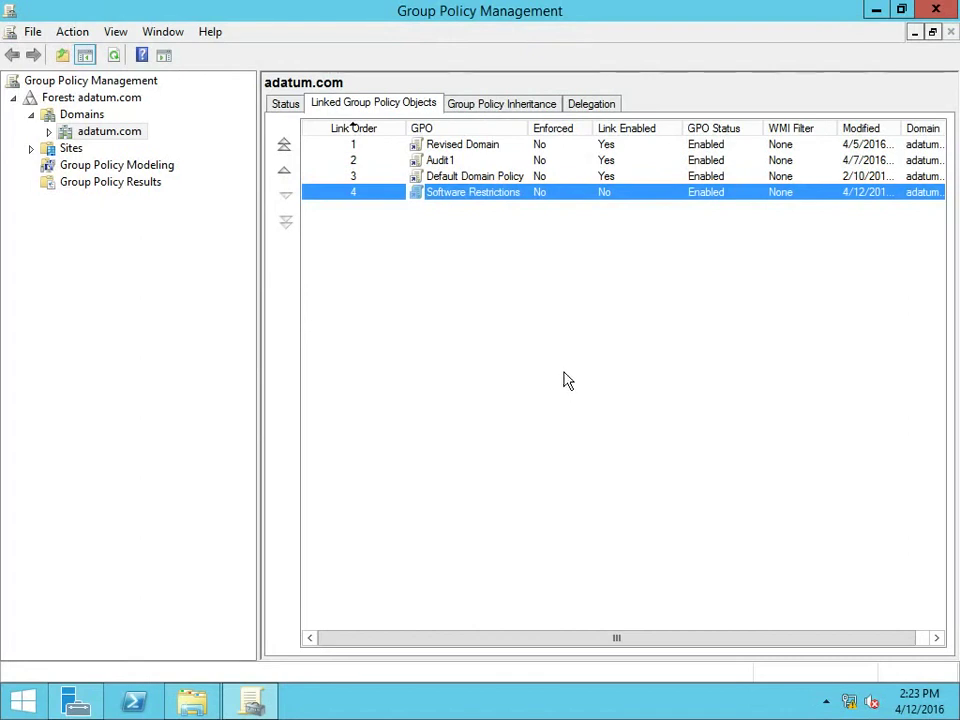